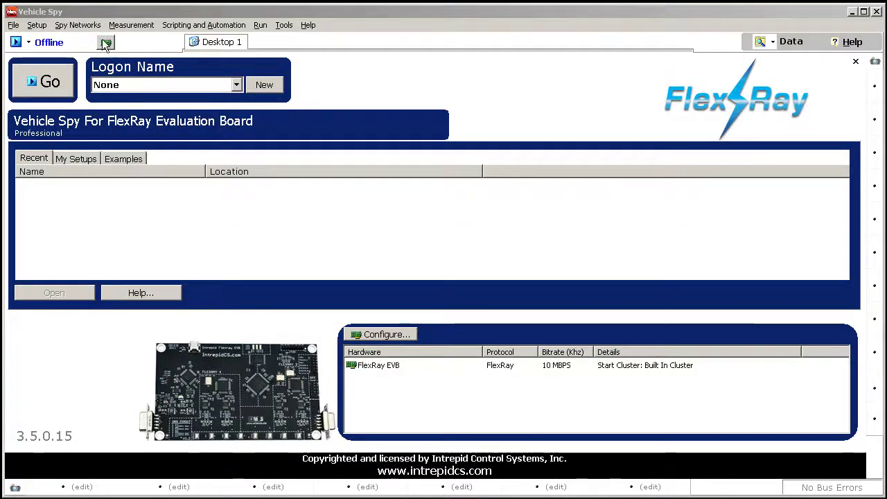
Start a new FlexRay setup, go online with F9, close the Tx Panel, and open Spy Networks.
{"action": "left_click", "coordinate": [41, 81]}
{"action": "key", "text": "F9"}
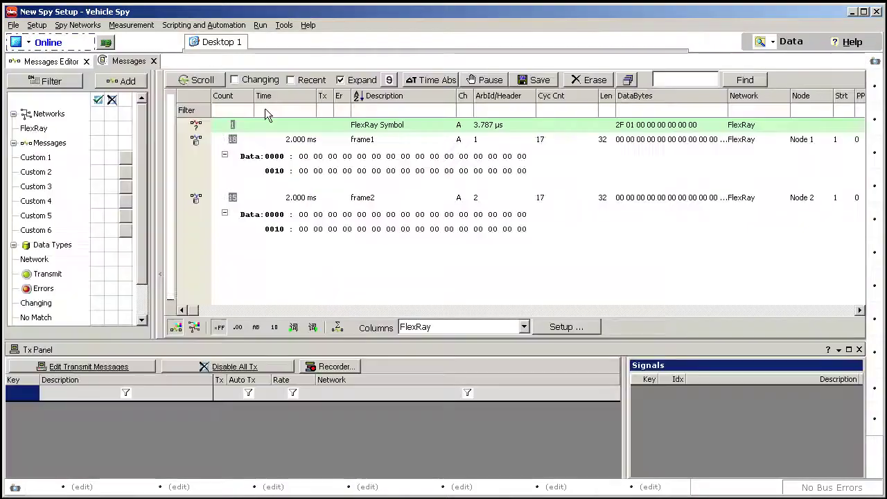
{"action": "left_click", "coordinate": [858, 350]}
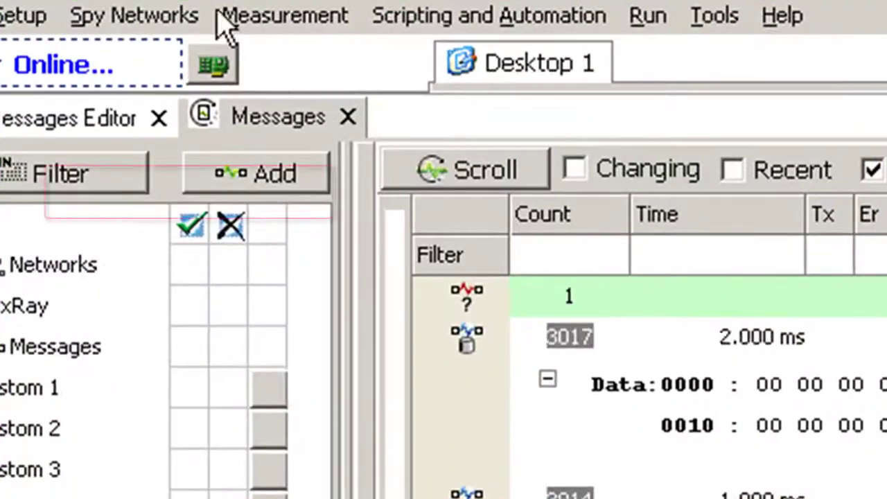
{"action": "left_click", "coordinate": [135, 17]}
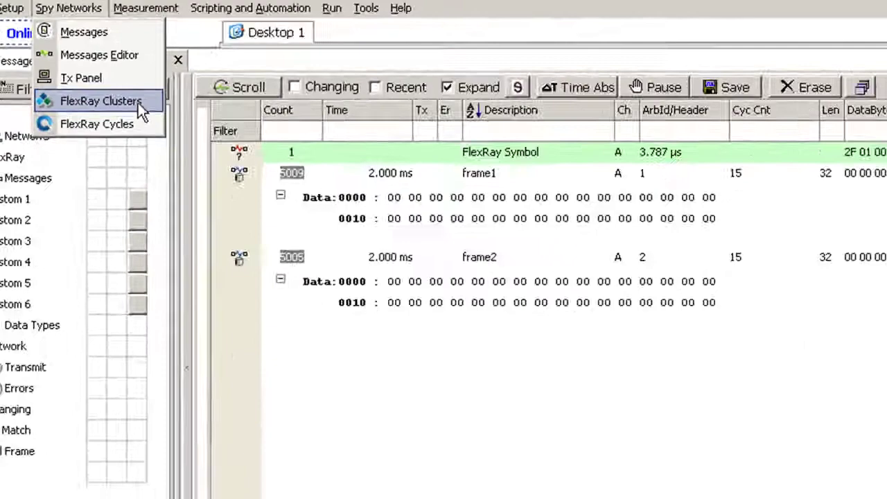
Open the FlexRay Clusters view and select the Node 1 and Node 2 rows.
{"action": "left_click", "coordinate": [138, 103]}
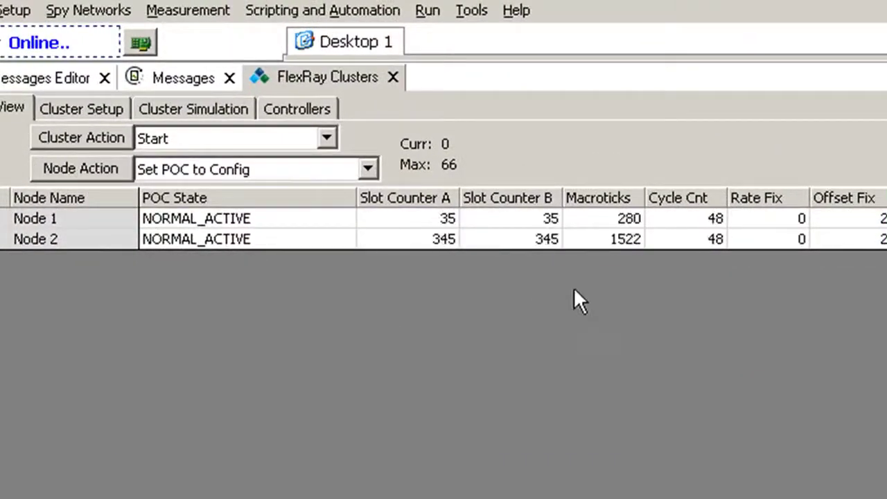
{"action": "left_click_drag", "start_coordinate": [199, 218], "coordinate": [204, 238]}
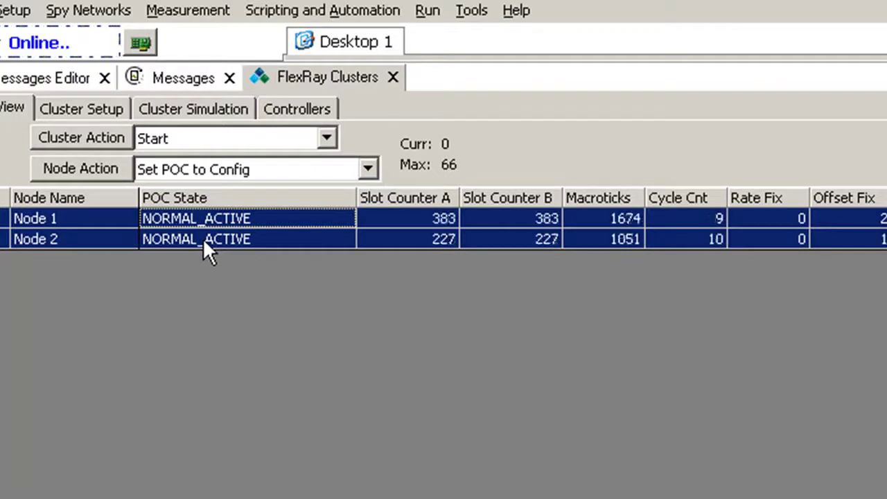
{"action": "left_click", "coordinate": [208, 233]}
{"action": "left_click", "coordinate": [210, 218]}
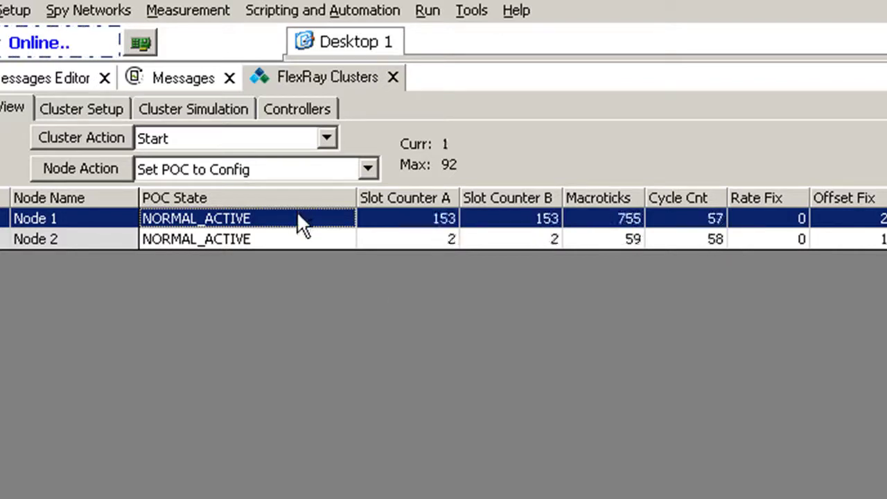
{"action": "left_click", "coordinate": [293, 239]}
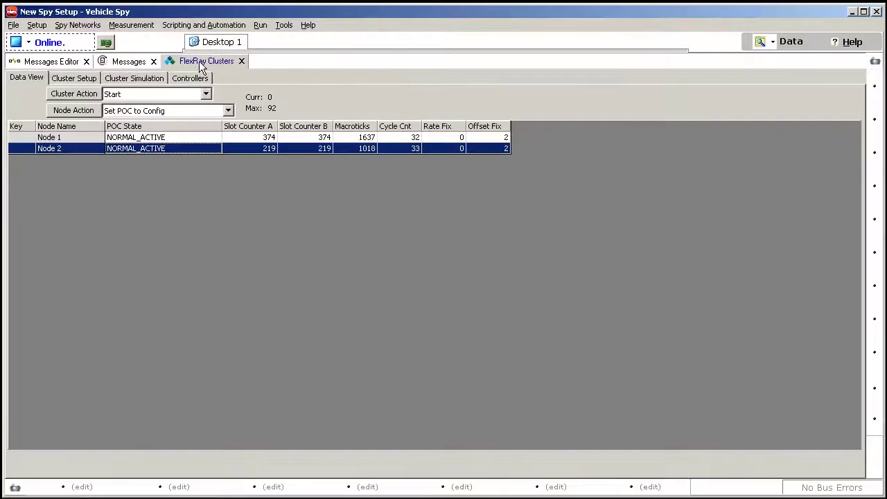
Dock FlexRay Clusters below Messages and restart the cluster with the Restart action.
{"action": "left_click_drag", "start_coordinate": [201, 62], "coordinate": [435, 294]}
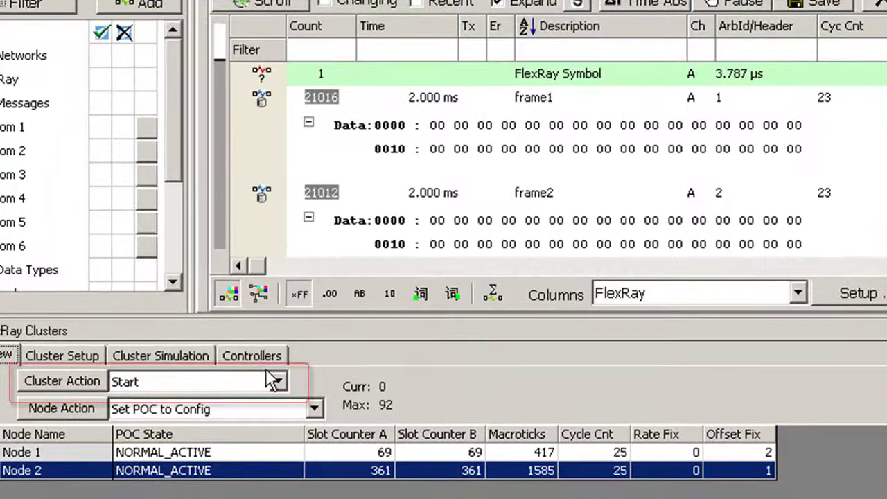
{"action": "left_click", "coordinate": [273, 380]}
{"action": "left_click", "coordinate": [243, 430]}
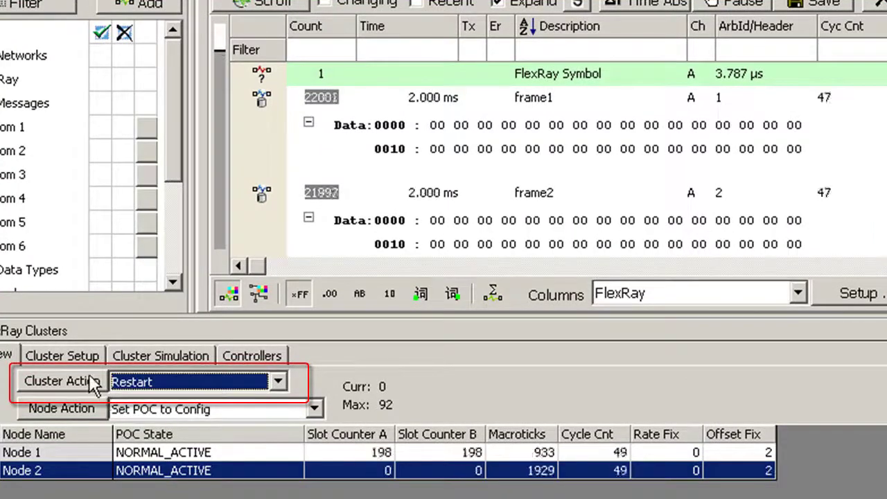
{"action": "left_click", "coordinate": [94, 383]}
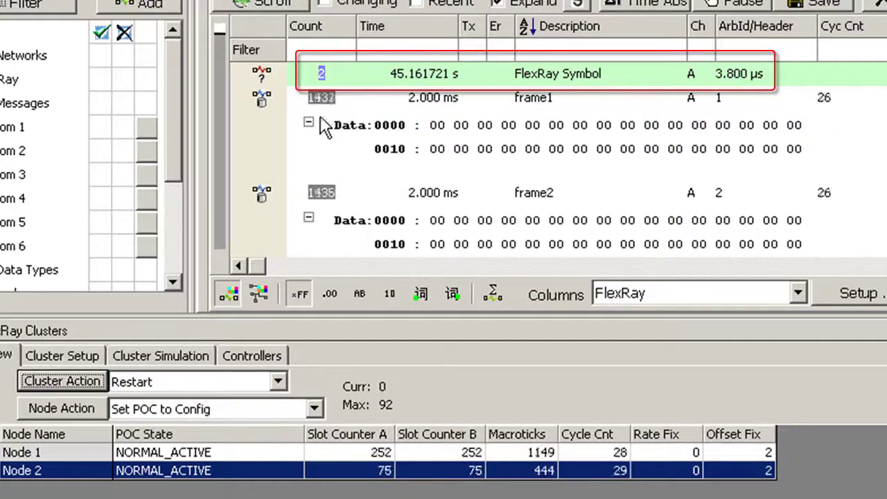
{"action": "left_click", "coordinate": [326, 76]}
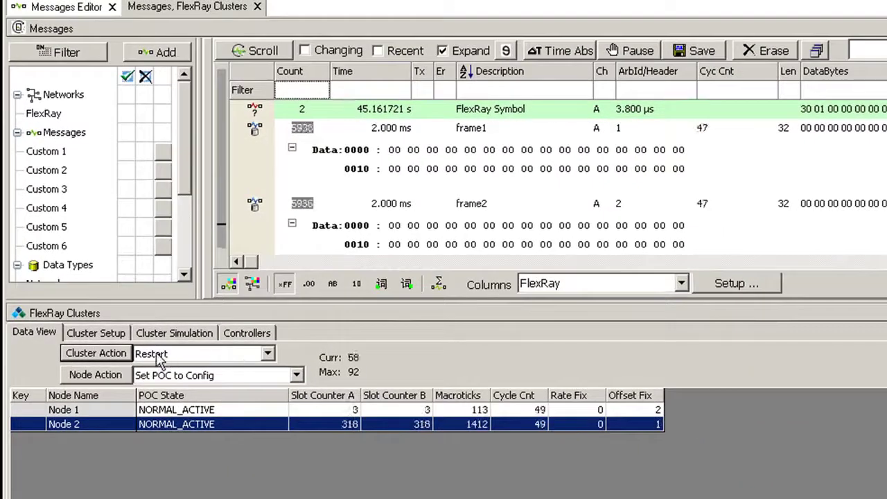
Stop the cluster, uncheck Expand, enable Scroll, and erase the message list.
{"action": "left_click", "coordinate": [156, 354]}
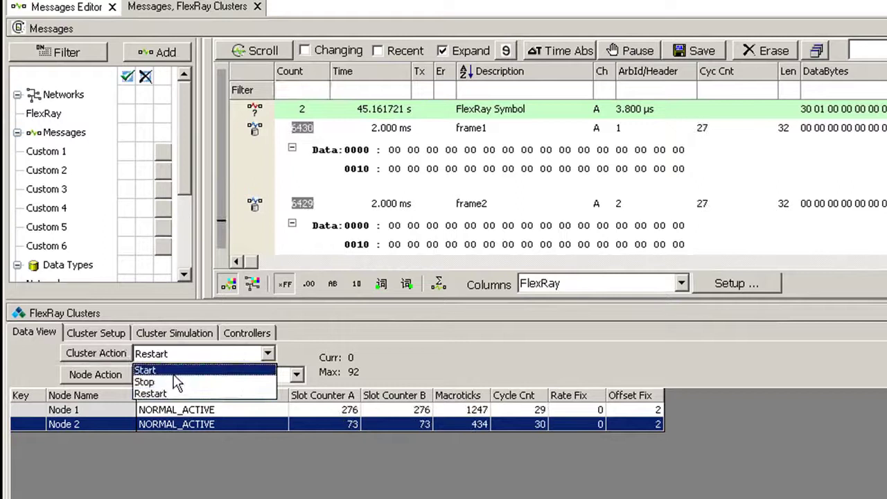
{"action": "left_click", "coordinate": [147, 382]}
{"action": "left_click", "coordinate": [127, 354]}
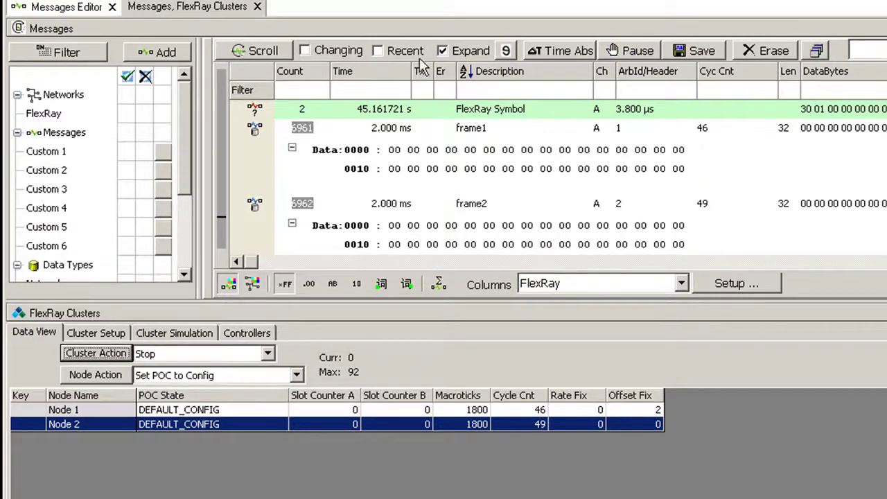
{"action": "left_click", "coordinate": [463, 51]}
{"action": "left_click", "coordinate": [268, 52]}
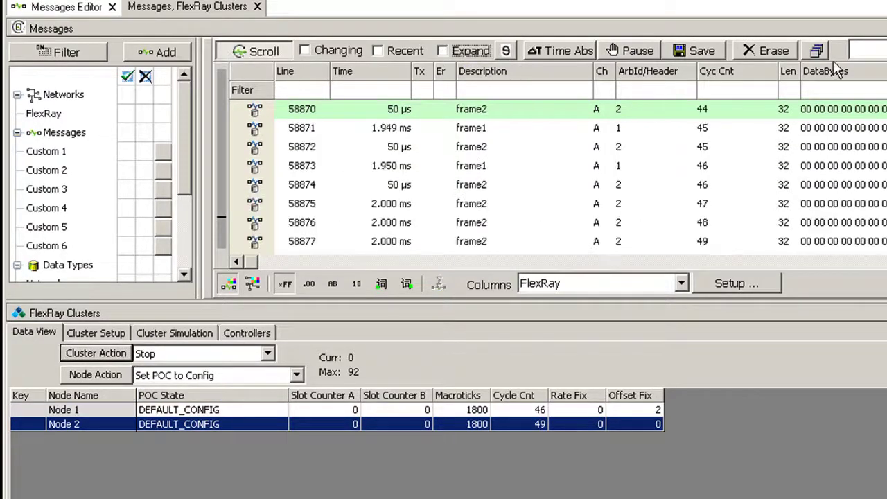
{"action": "left_click", "coordinate": [770, 50]}
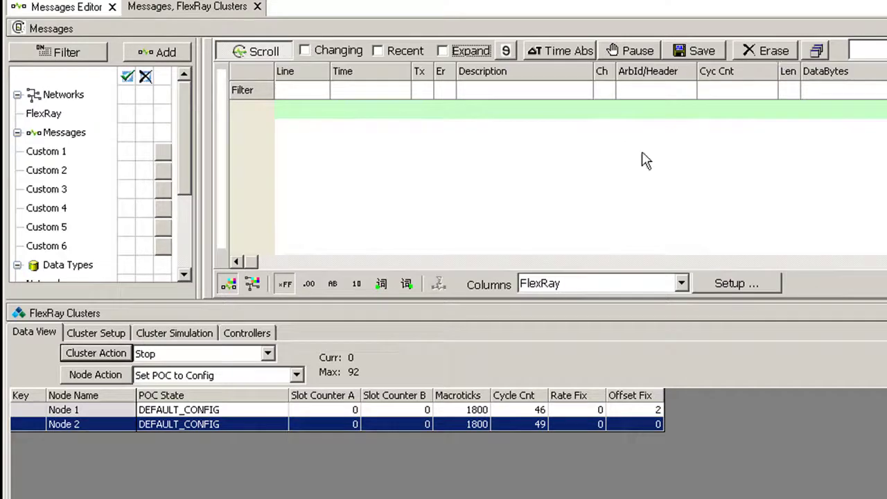
Apply Stop again, restart the cluster, stop it once more, and pause the log.
{"action": "left_click", "coordinate": [127, 354]}
{"action": "left_click", "coordinate": [148, 358]}
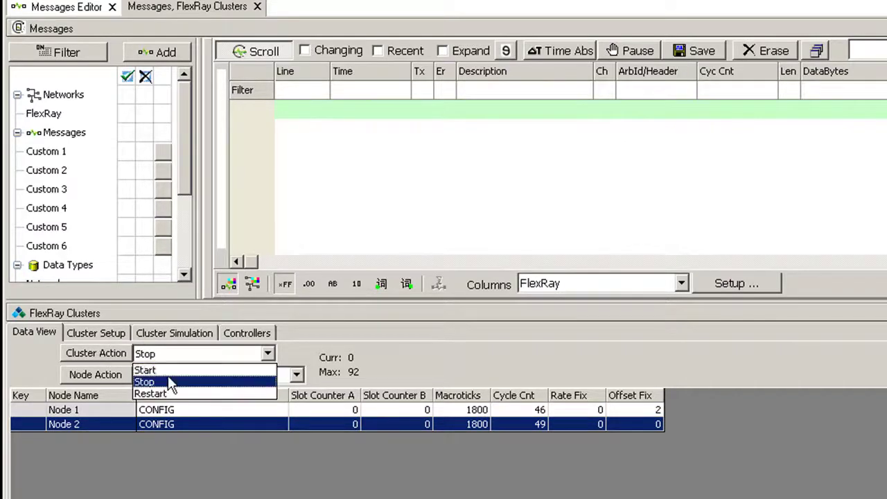
{"action": "left_click", "coordinate": [161, 394]}
{"action": "left_click", "coordinate": [123, 354]}
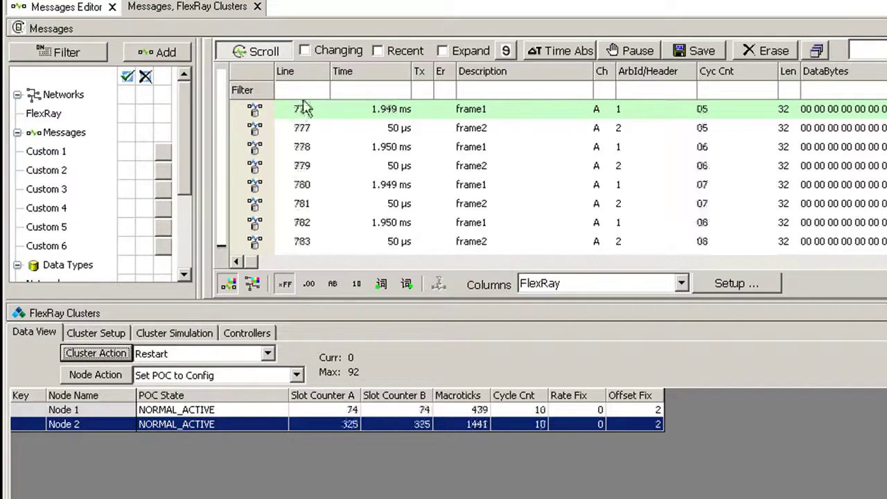
{"action": "left_click", "coordinate": [203, 352]}
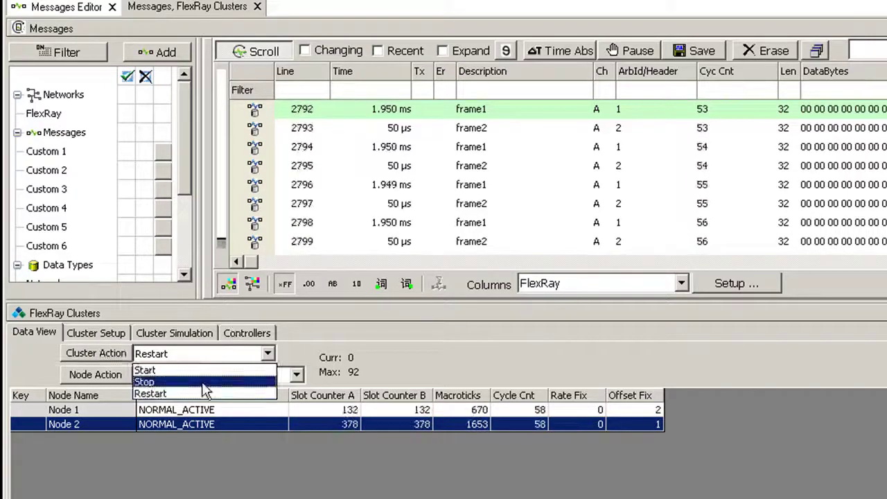
{"action": "left_click", "coordinate": [174, 379]}
{"action": "left_click", "coordinate": [96, 352]}
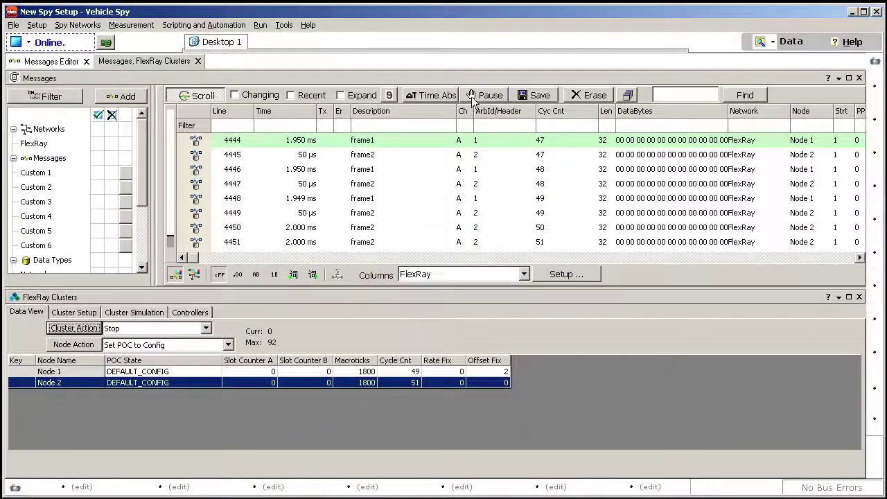
{"action": "left_click", "coordinate": [471, 96]}
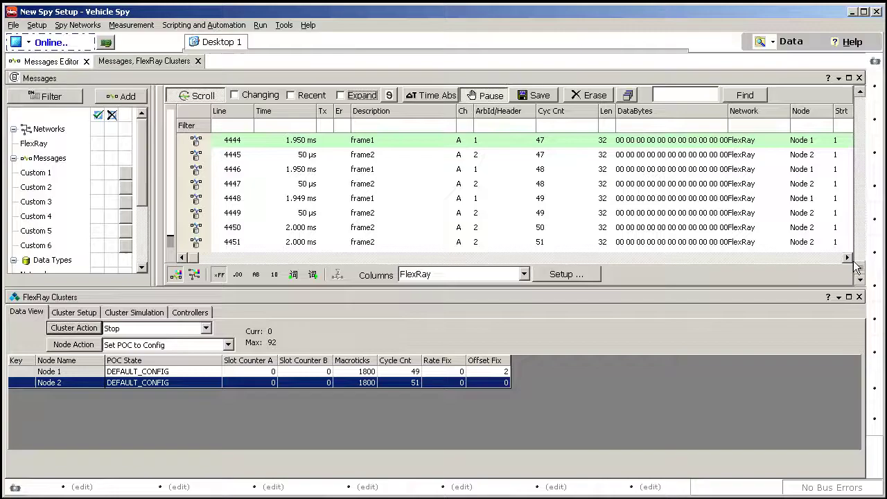
Step through trace lines 2–7, from the frame1 entries to the first frame2.
{"action": "left_click_drag", "start_coordinate": [861, 270], "coordinate": [860, 106]}
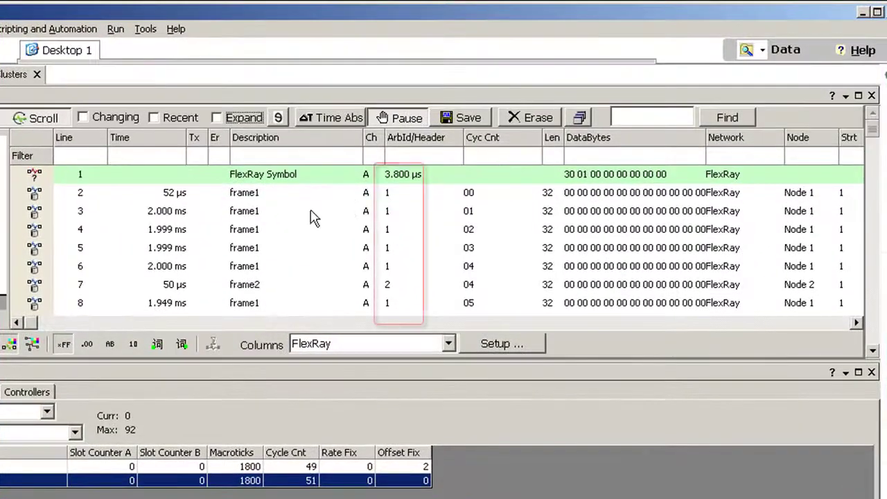
{"action": "left_click", "coordinate": [331, 185]}
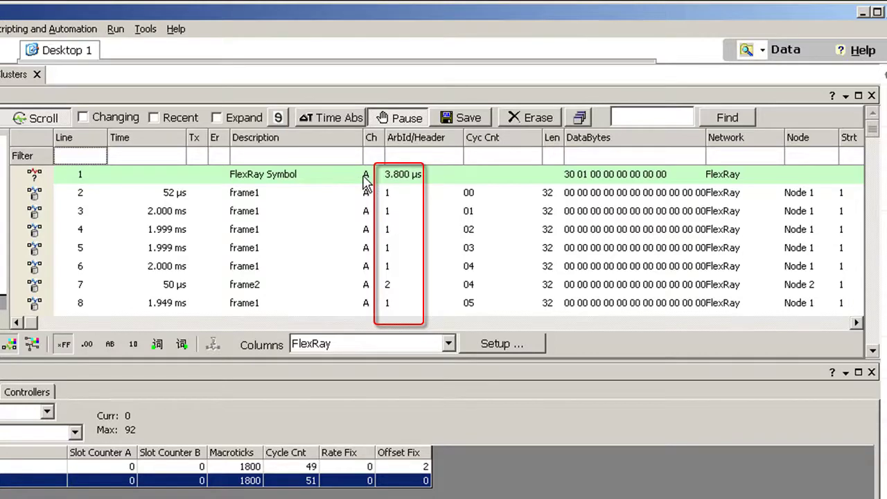
{"action": "left_click", "coordinate": [374, 197]}
{"action": "left_click", "coordinate": [377, 211]}
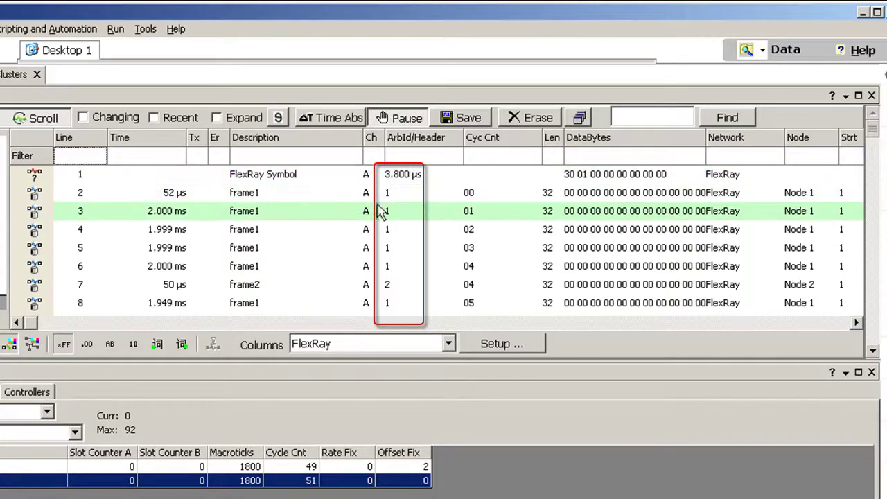
{"action": "left_click", "coordinate": [384, 229]}
{"action": "left_click", "coordinate": [388, 248]}
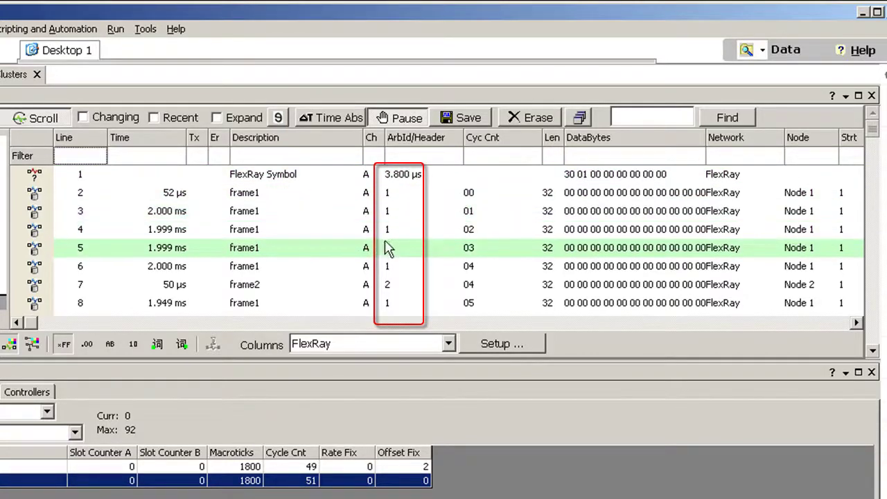
{"action": "left_click", "coordinate": [389, 267]}
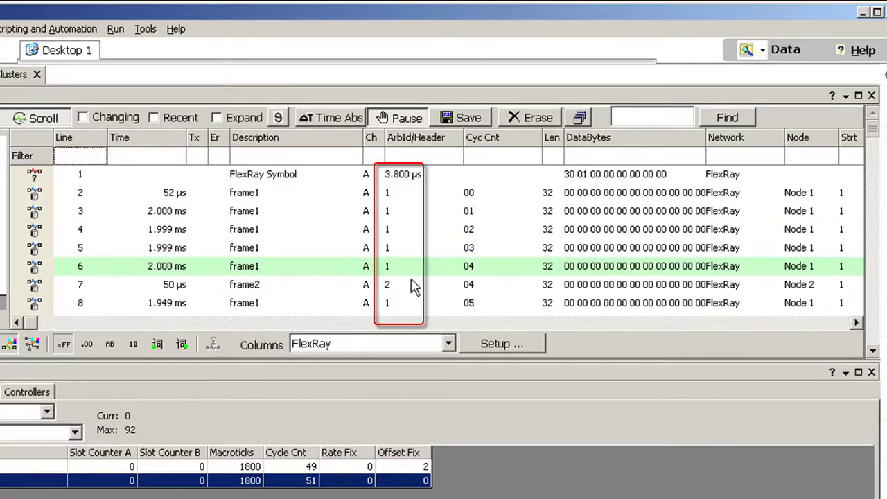
{"action": "left_click", "coordinate": [403, 285]}
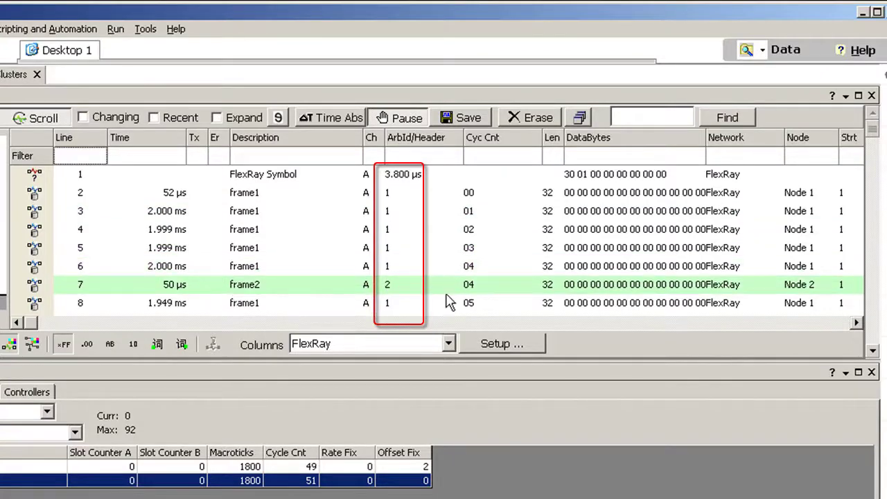
Scroll further down the trace with the scrollbar arrow and open the Cluster Action list.
{"action": "left_click", "coordinate": [874, 352]}
{"action": "left_click", "coordinate": [873, 352]}
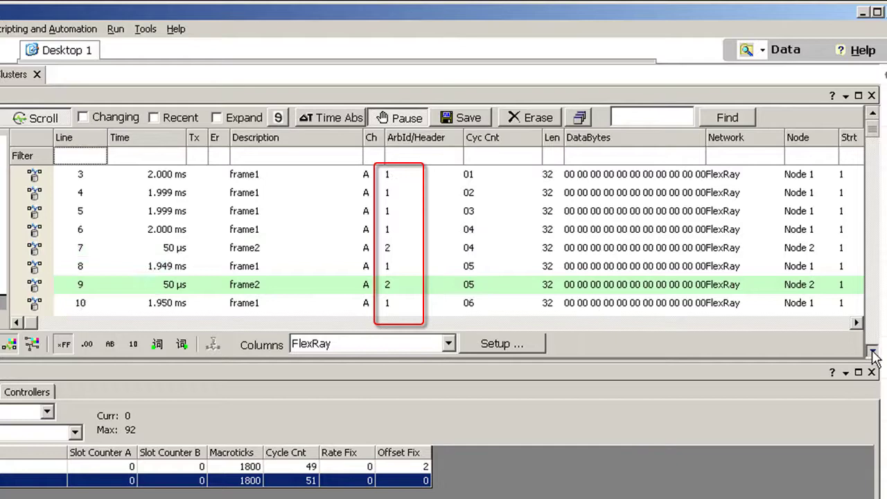
{"action": "left_click", "coordinate": [873, 352]}
{"action": "left_click", "coordinate": [873, 351]}
{"action": "left_click", "coordinate": [873, 352]}
{"action": "left_click", "coordinate": [873, 352]}
{"action": "left_click", "coordinate": [873, 352]}
{"action": "left_click", "coordinate": [874, 351]}
{"action": "left_click", "coordinate": [873, 351]}
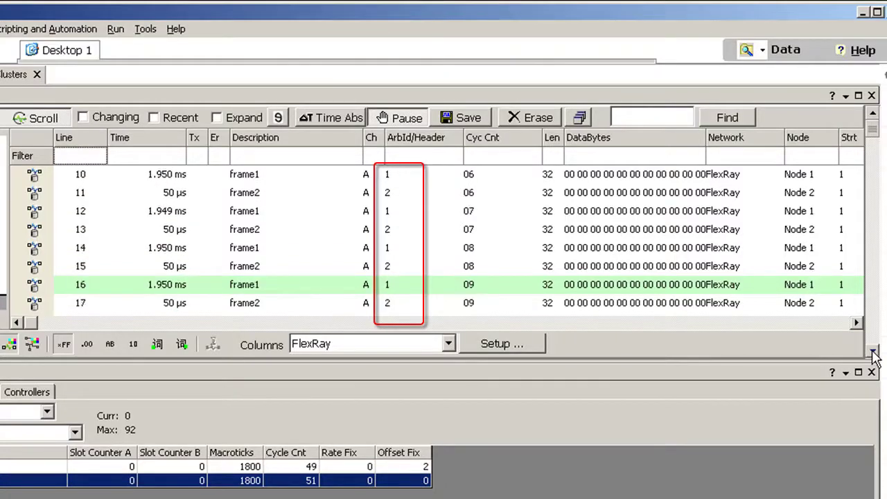
{"action": "left_click", "coordinate": [874, 352]}
{"action": "left_click", "coordinate": [874, 352]}
{"action": "left_click", "coordinate": [873, 351]}
{"action": "left_click", "coordinate": [874, 351]}
{"action": "left_click", "coordinate": [873, 351]}
{"action": "left_click", "coordinate": [874, 351]}
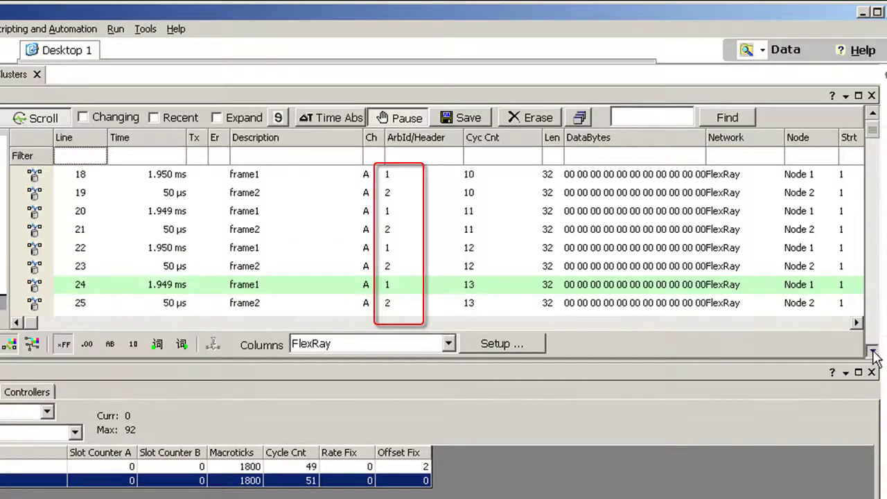
{"action": "left_click", "coordinate": [874, 351]}
{"action": "left_click", "coordinate": [873, 351]}
{"action": "left_click", "coordinate": [873, 352]}
{"action": "left_click", "coordinate": [873, 352]}
{"action": "left_click", "coordinate": [874, 351]}
{"action": "left_click", "coordinate": [873, 352]}
{"action": "left_click", "coordinate": [873, 351]}
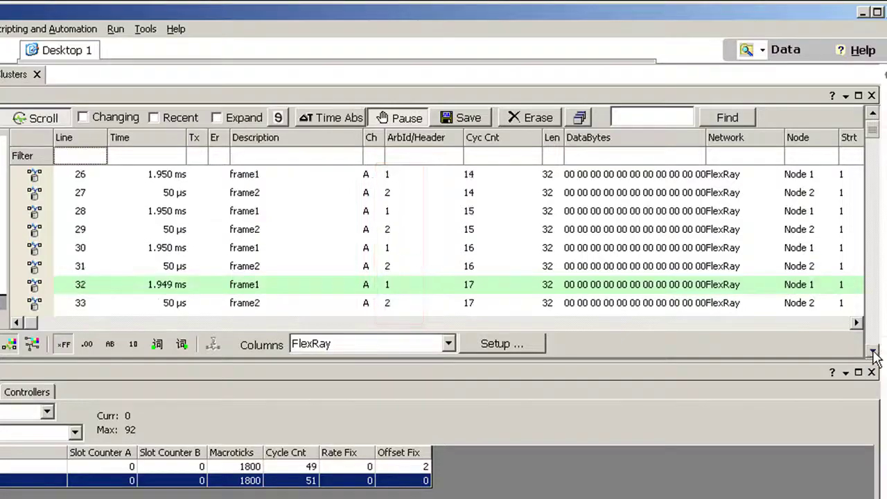
{"action": "left_click", "coordinate": [425, 230]}
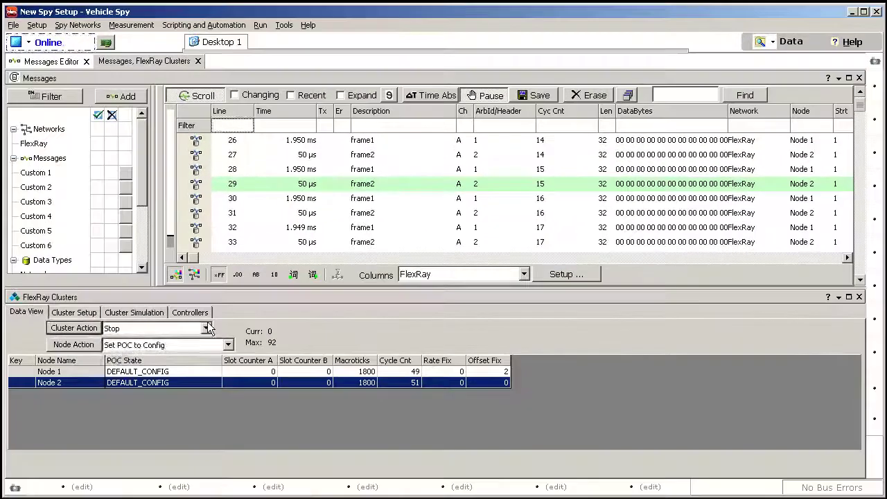
Restart the FlexRay cluster and set the Messages list back to live Scroll.
{"action": "left_click", "coordinate": [205, 328]}
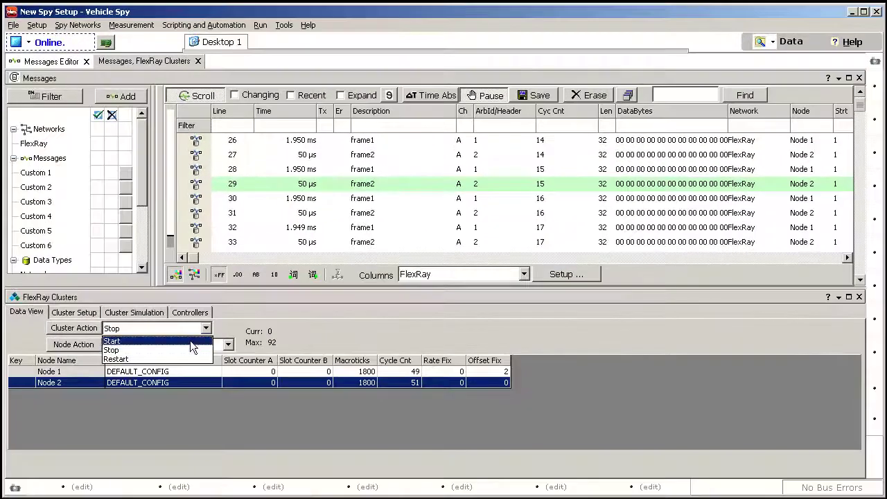
{"action": "left_click", "coordinate": [178, 357]}
{"action": "left_click", "coordinate": [74, 328]}
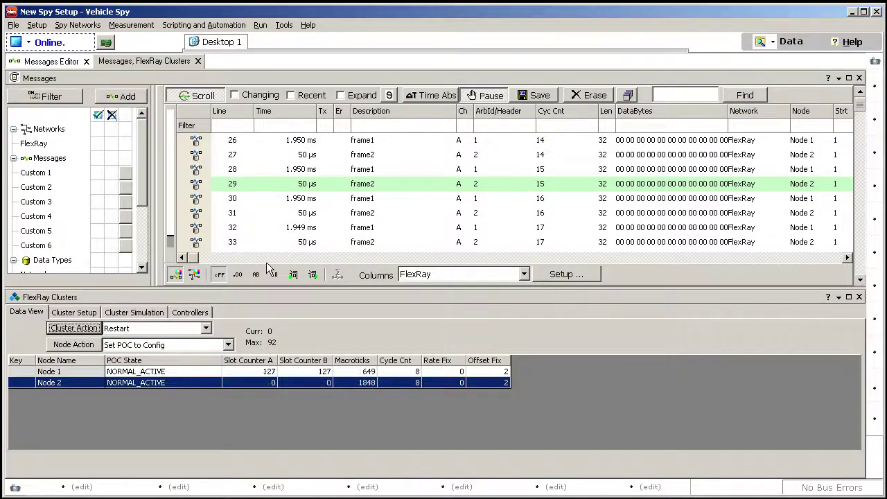
{"action": "left_click", "coordinate": [485, 97]}
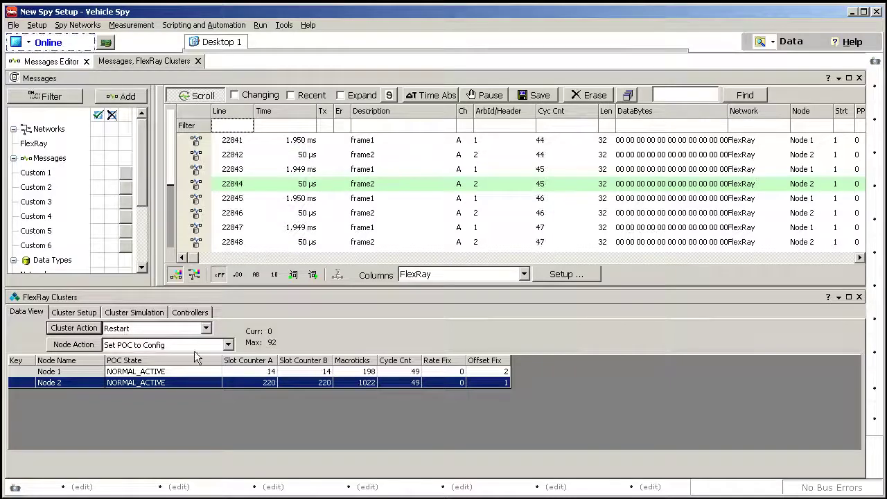
Select Node 1 and browse the Node Action list toward Set POC to Halt.
{"action": "left_click", "coordinate": [152, 373]}
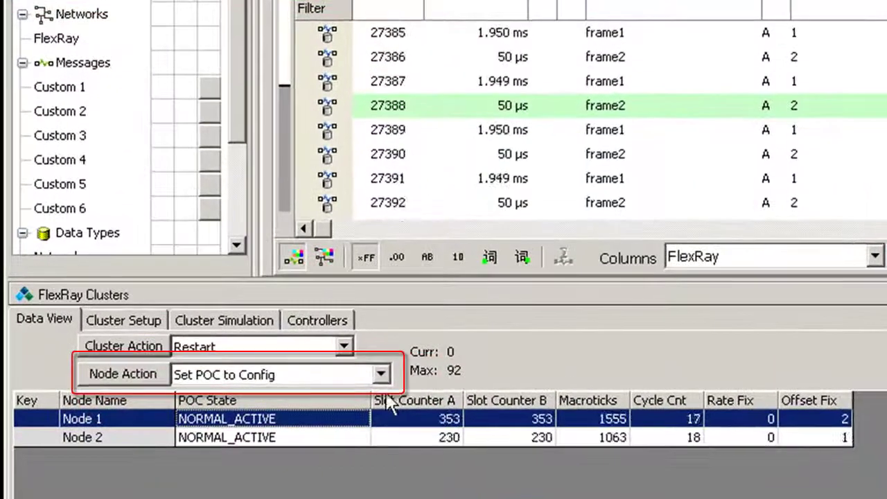
{"action": "left_click", "coordinate": [381, 375]}
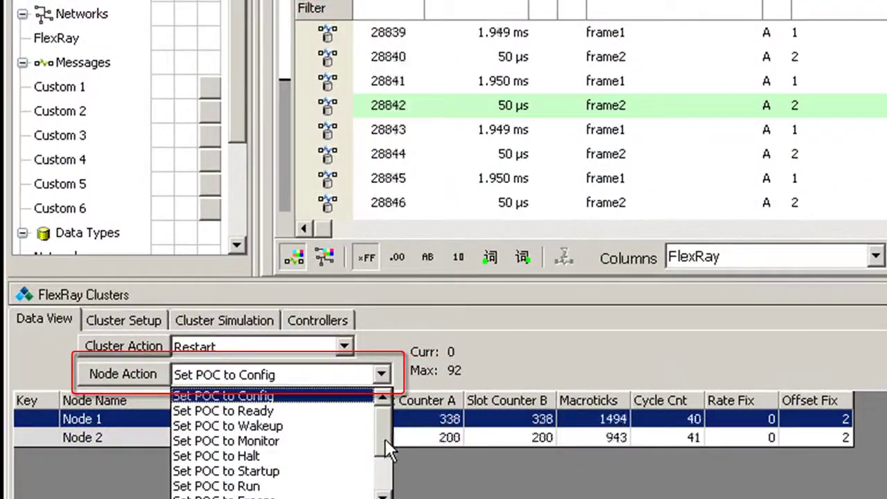
{"action": "mouse_move", "coordinate": [385, 439]}
{"action": "left_mouse_down"}
{"action": "mouse_move", "coordinate": [386, 469]}
{"action": "mouse_move", "coordinate": [385, 416]}
{"action": "left_mouse_up"}
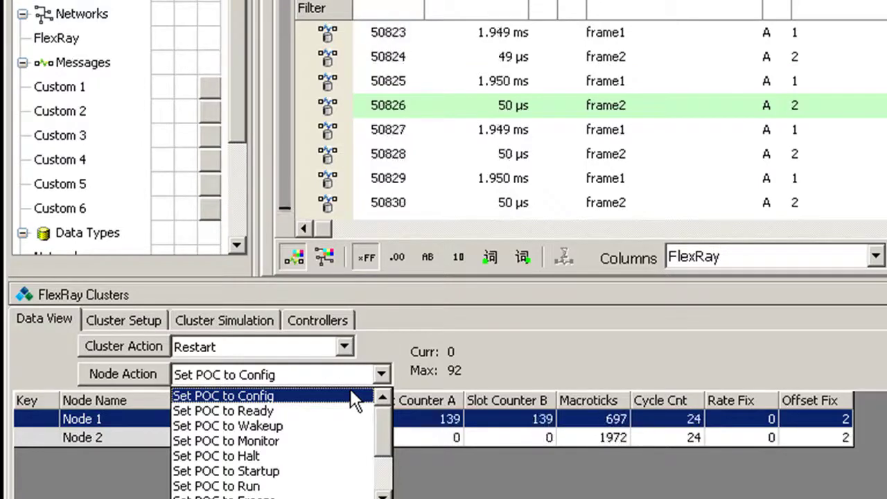
{"action": "left_click", "coordinate": [514, 381]}
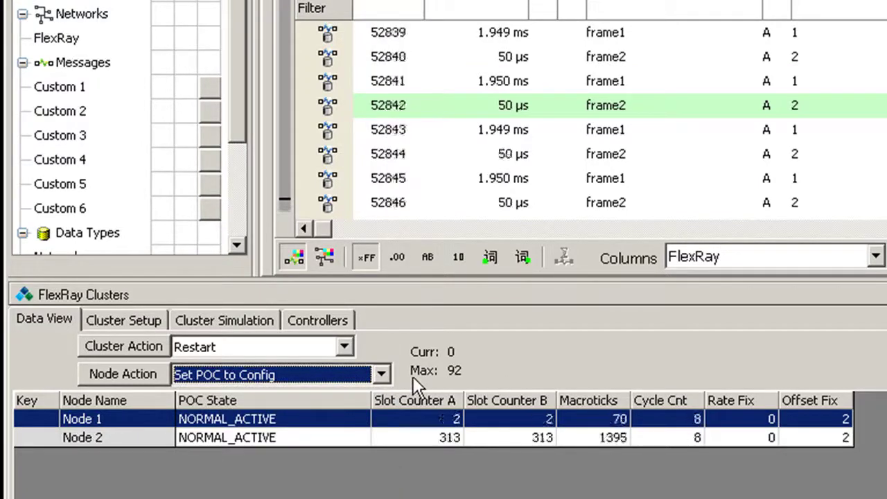
{"action": "left_click", "coordinate": [351, 374]}
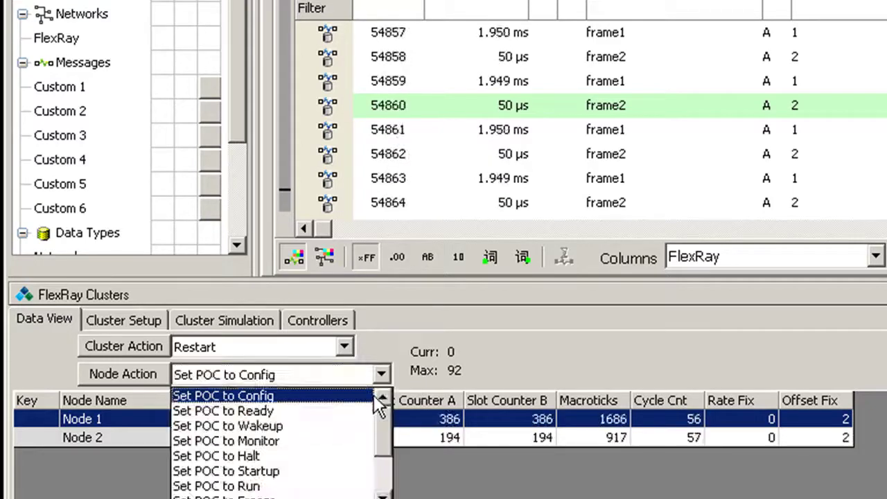
{"action": "scroll", "coordinate": [386, 448], "scroll_direction": "down", "scroll_amount": 2}
{"action": "scroll", "coordinate": [388, 434], "scroll_direction": "up", "scroll_amount": 2}
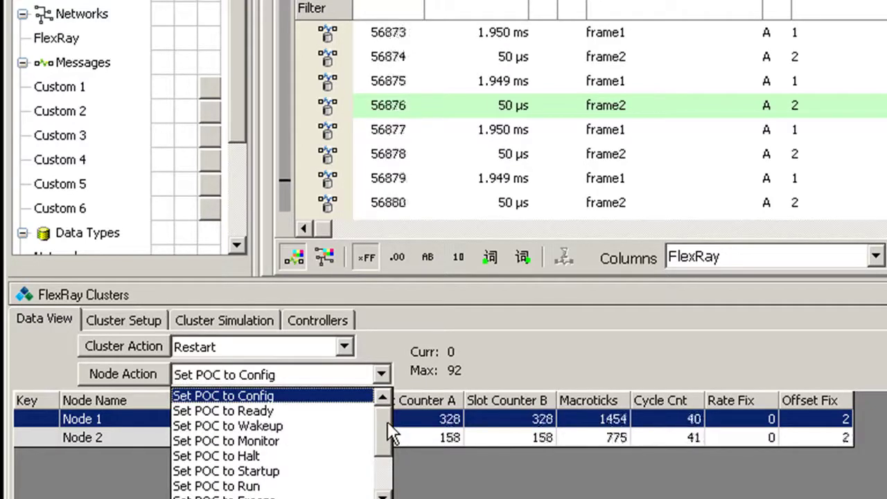
{"action": "scroll", "coordinate": [389, 437], "scroll_direction": "down", "scroll_amount": 1}
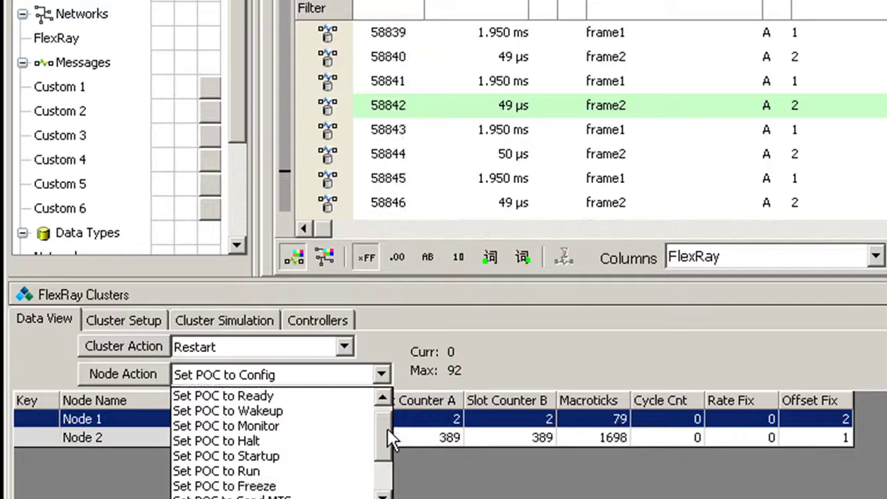
Choose Set POC to Halt and apply it to Node 1, keeping Halt selected.
{"action": "left_click", "coordinate": [374, 441]}
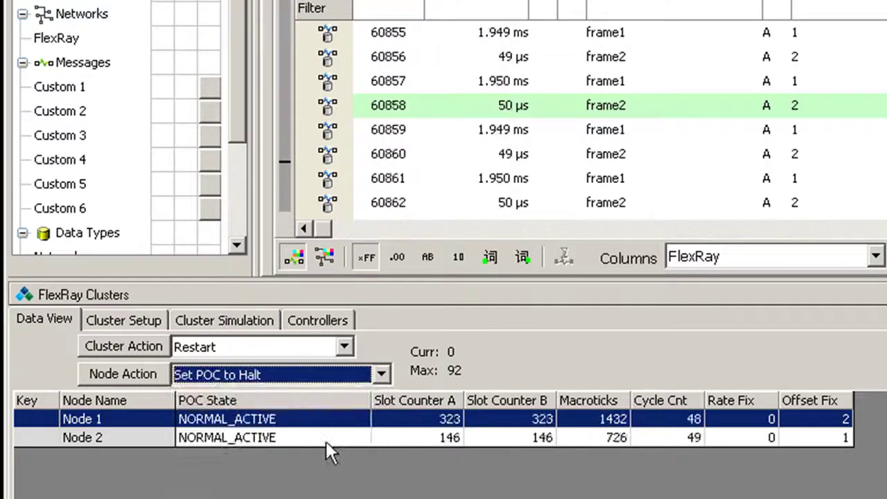
{"action": "left_click", "coordinate": [92, 419]}
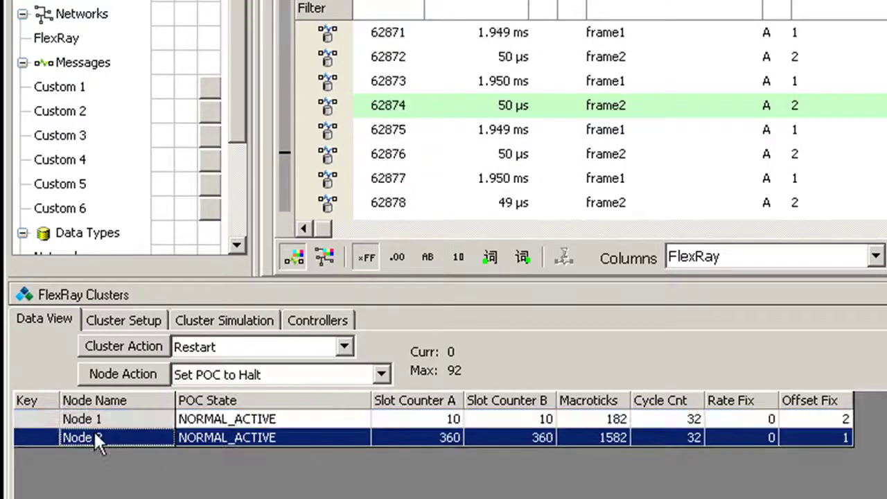
{"action": "left_click", "coordinate": [120, 377]}
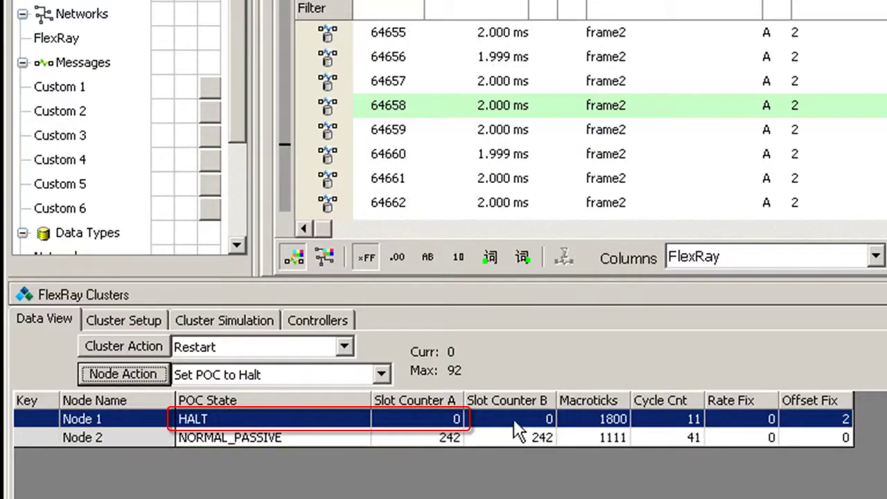
{"action": "left_click", "coordinate": [296, 375]}
{"action": "left_click", "coordinate": [284, 374]}
Restart the cluster, then switch the node action to Set POC to Freeze and freeze Node 1.
{"action": "left_click", "coordinate": [121, 346]}
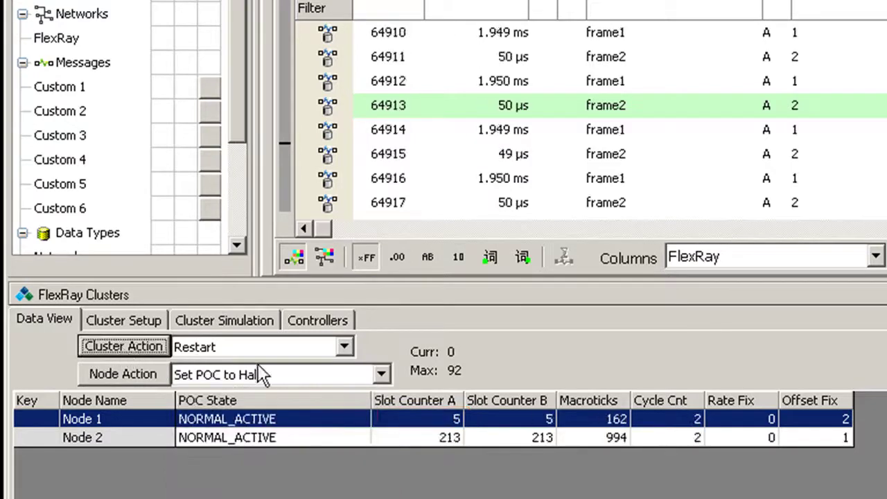
{"action": "left_click", "coordinate": [287, 374]}
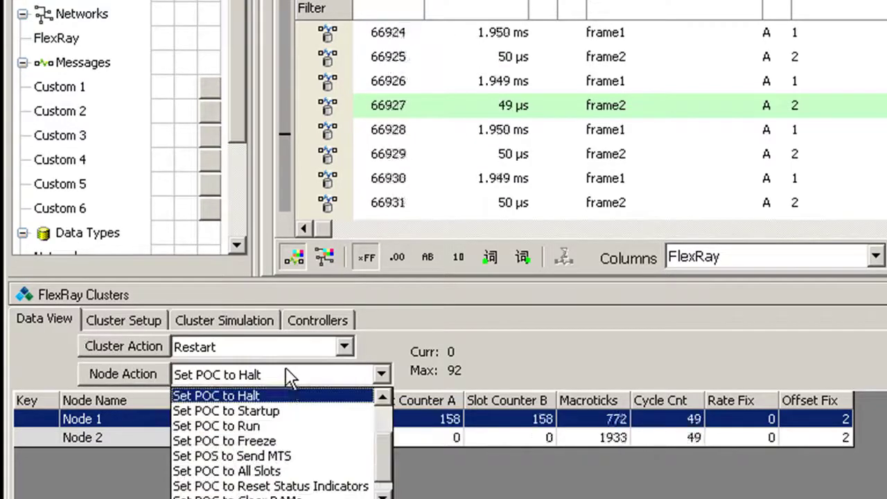
{"action": "left_click", "coordinate": [294, 442]}
{"action": "left_click", "coordinate": [159, 372]}
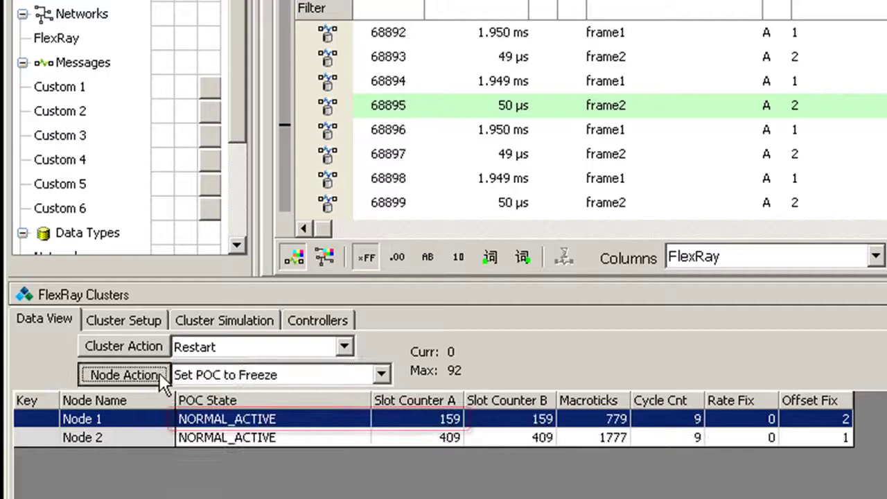